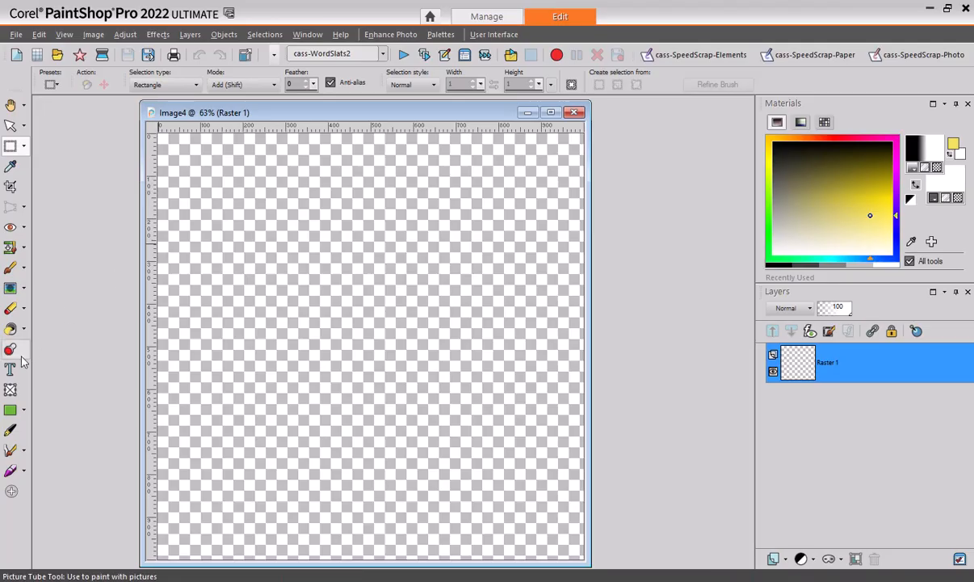
# - Draw a vector square about 459 px per side with a solid yellow stroke and red fill in the canvas's upper-left area
pyautogui.click(10, 370)
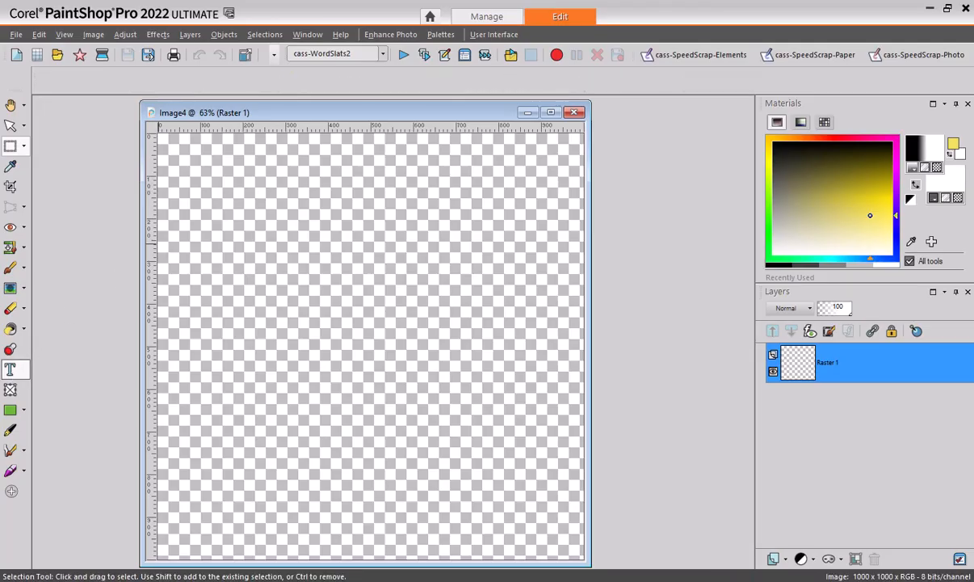
pyautogui.click(914, 167)
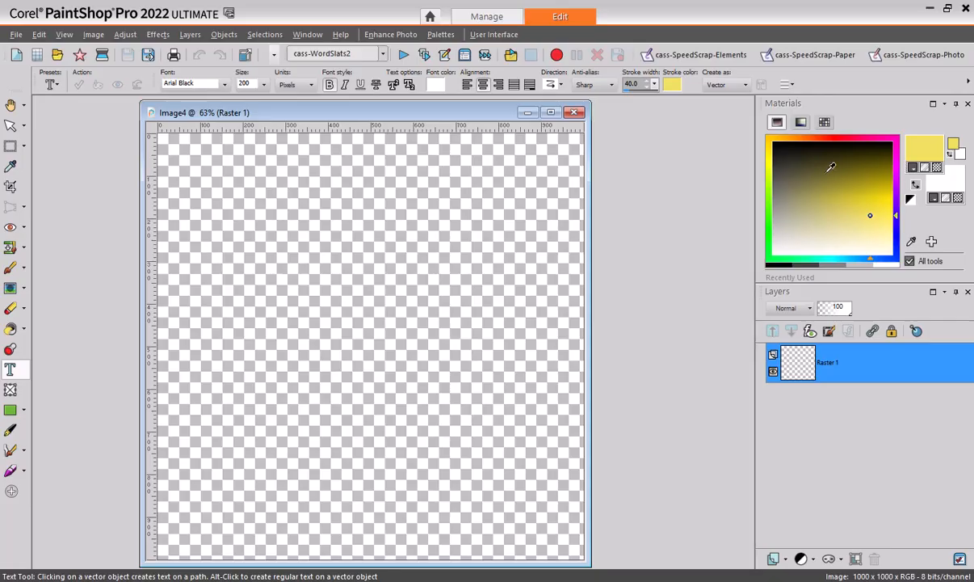
pyautogui.click(838, 134)
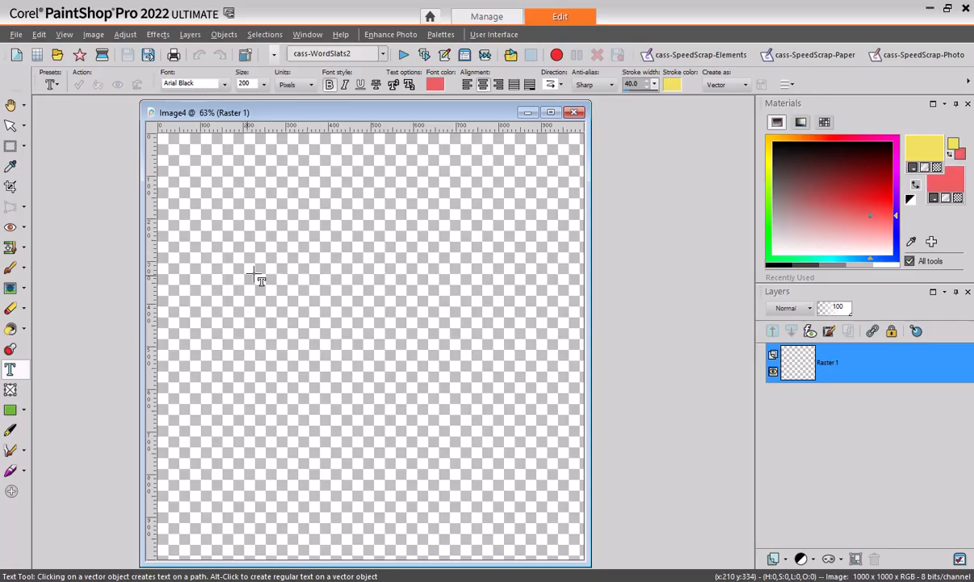
pyautogui.click(10, 411)
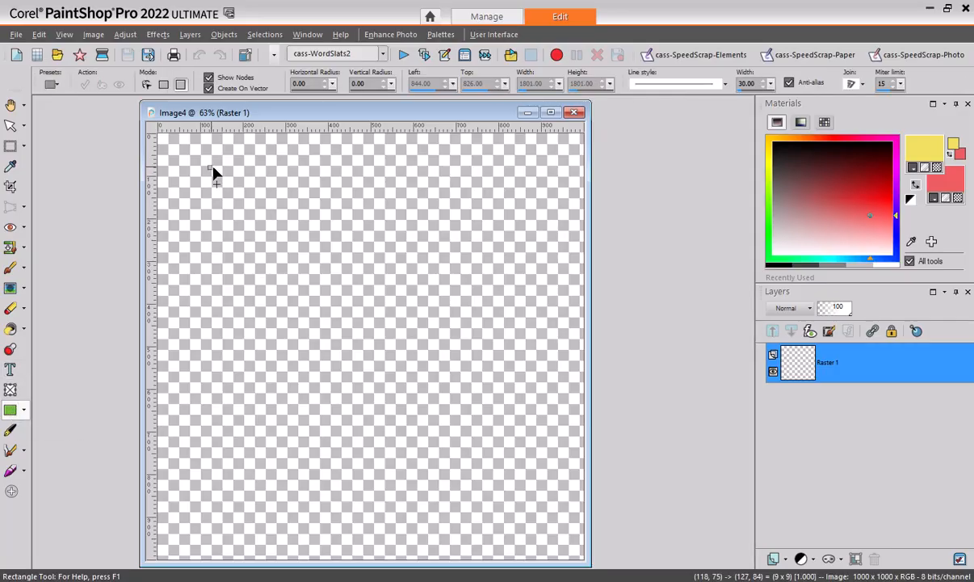
pyautogui.moveTo(209, 167); pyautogui.dragTo(408, 365)
pyautogui.moveTo(408, 267); pyautogui.dragTo(410, 263)
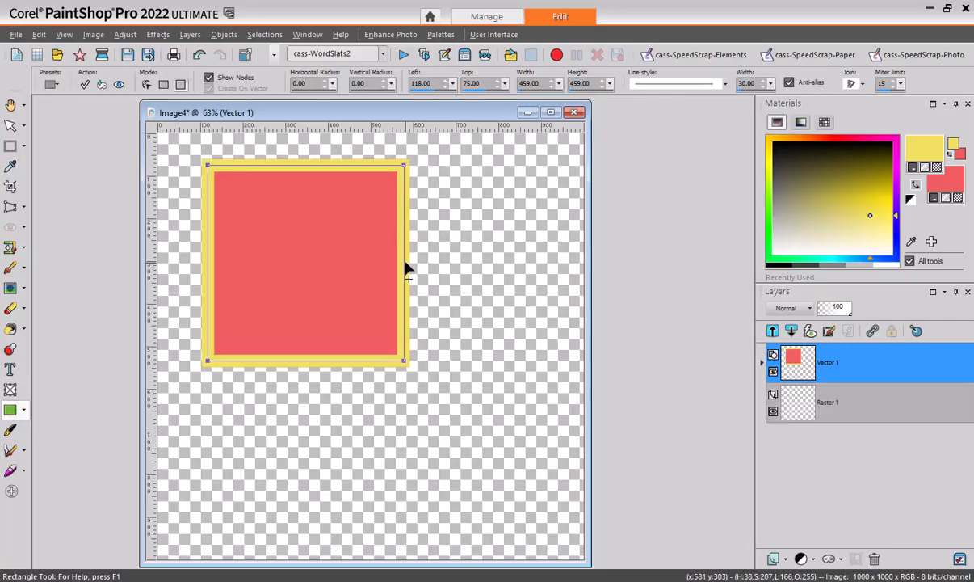
# - Set the square's stroke width to 10 in its vector properties, keeping the stroke enabled
pyautogui.click(762, 362)
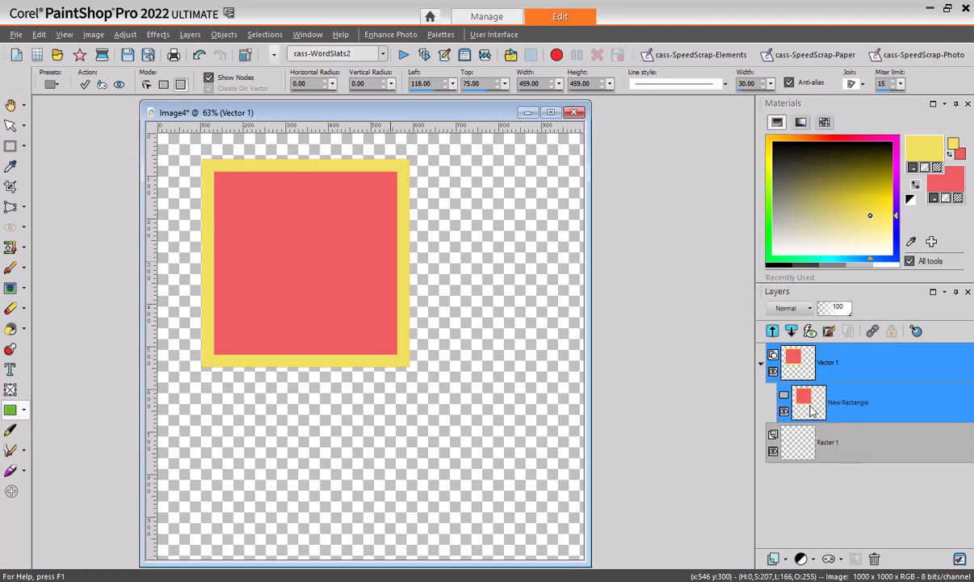
pyautogui.doubleClick(785, 392)
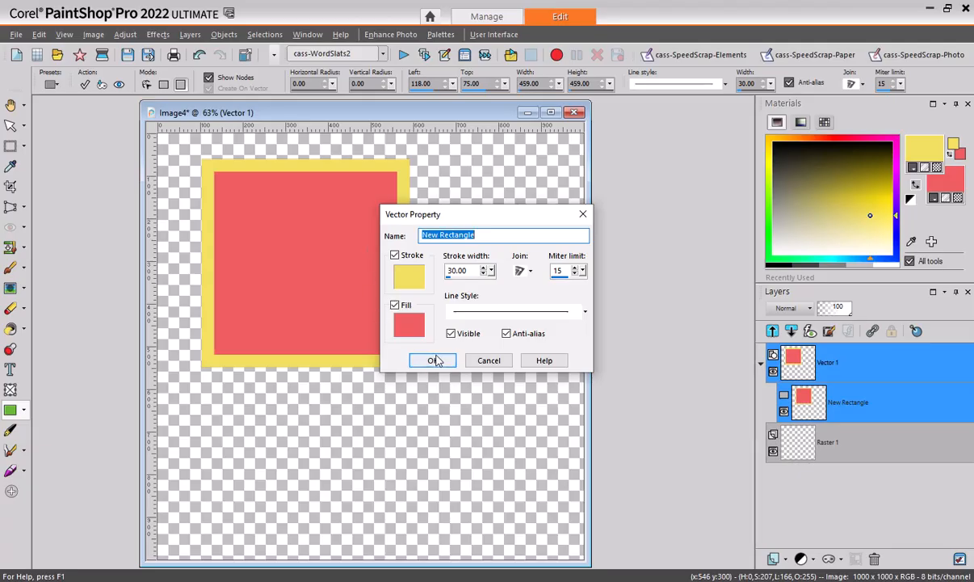
pyautogui.click(395, 256)
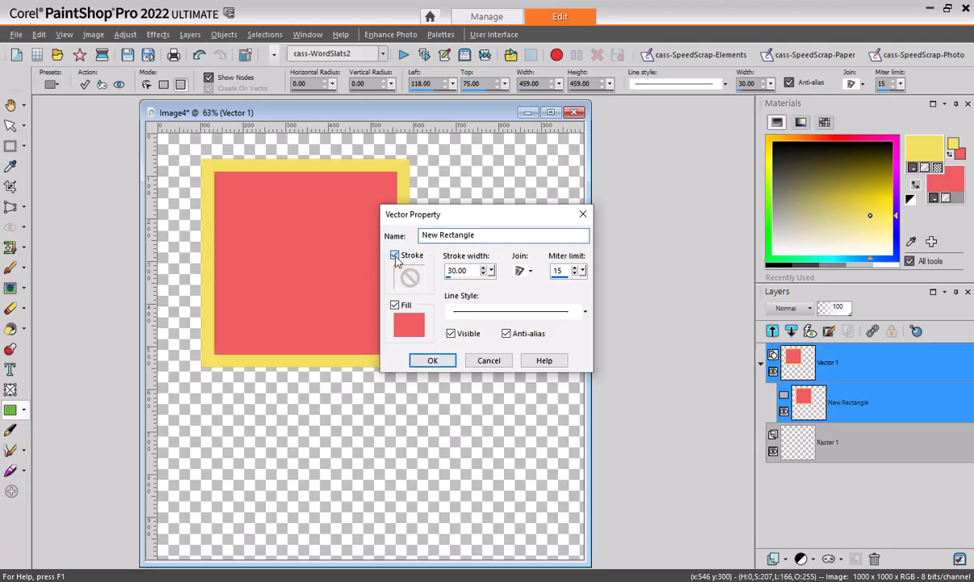
pyautogui.click(395, 255)
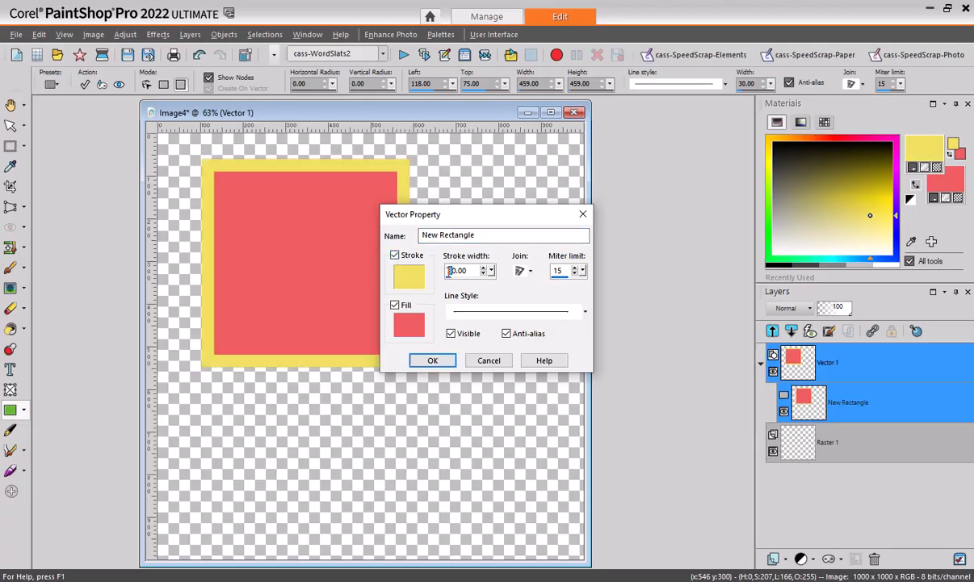
pyautogui.write('1')
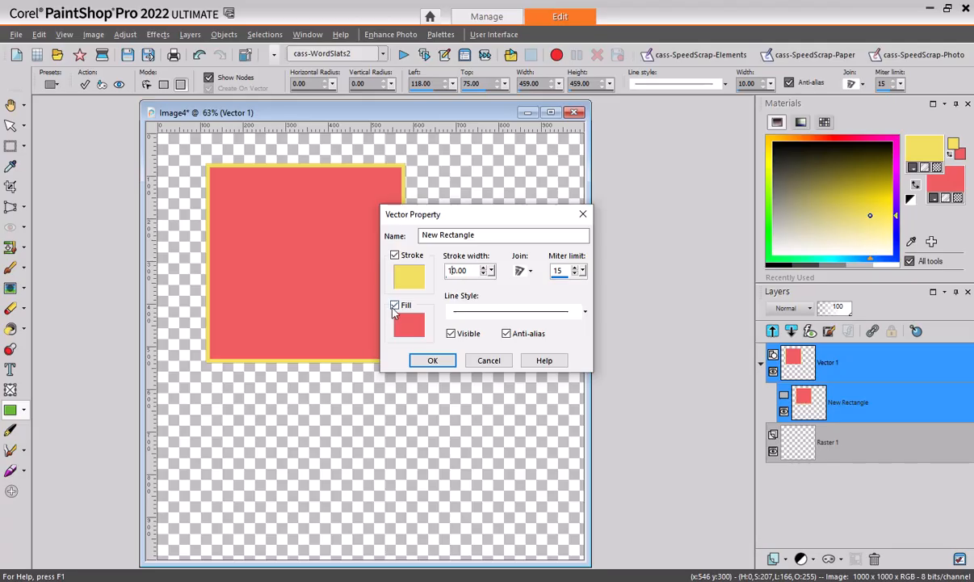
# - Change the square's fill colour to light blue and accept the vector properties
pyautogui.click(421, 319)
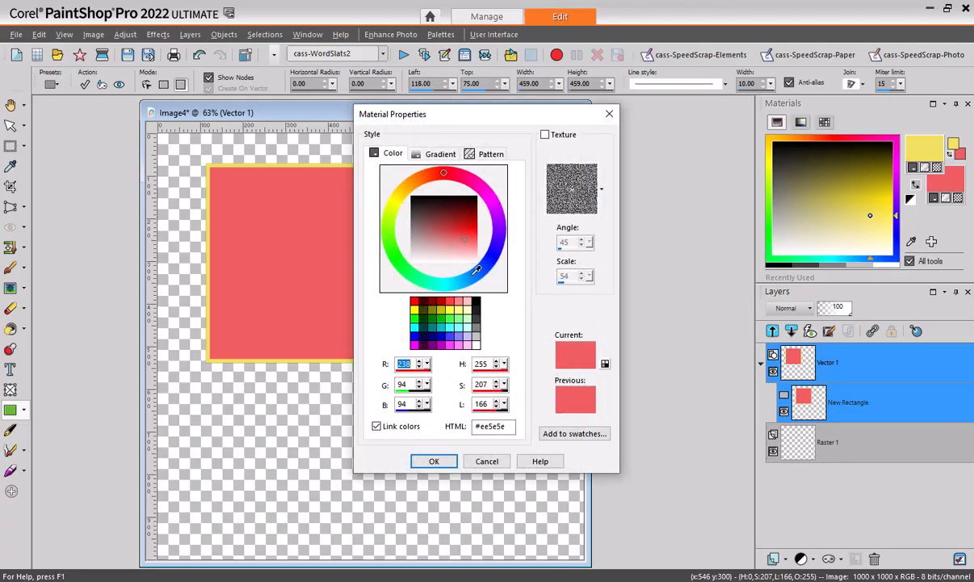
pyautogui.click(471, 278)
pyautogui.click(432, 461)
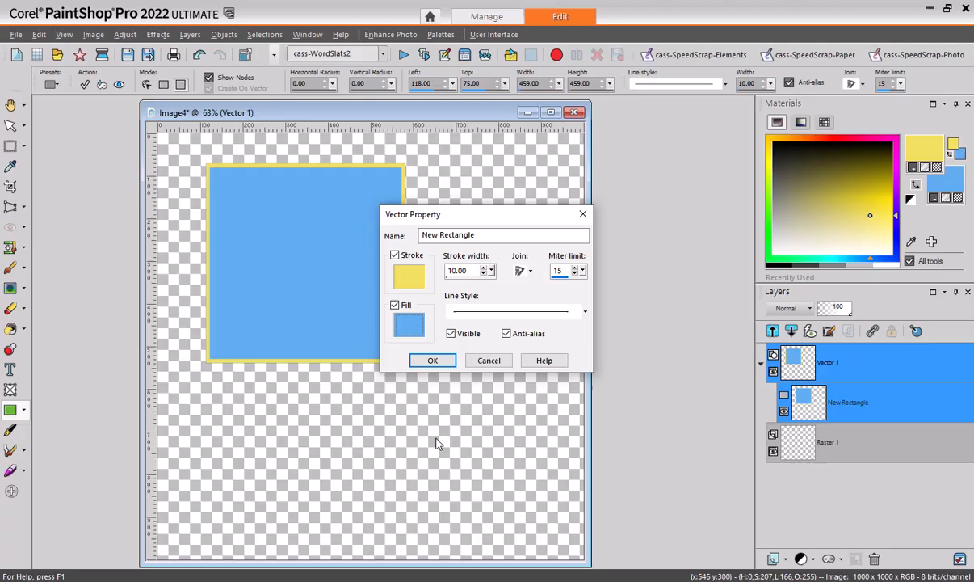
pyautogui.click(432, 361)
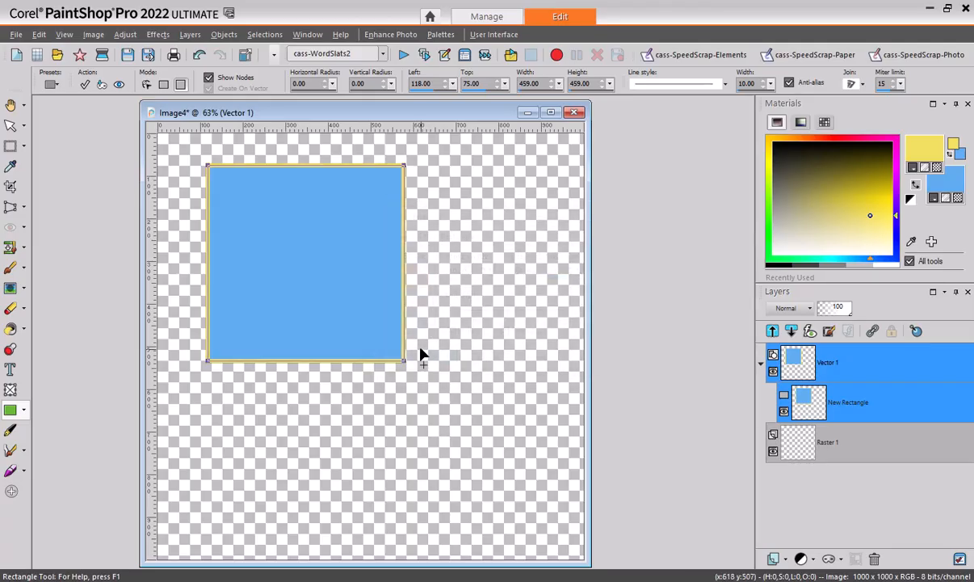
pyautogui.click(26, 412)
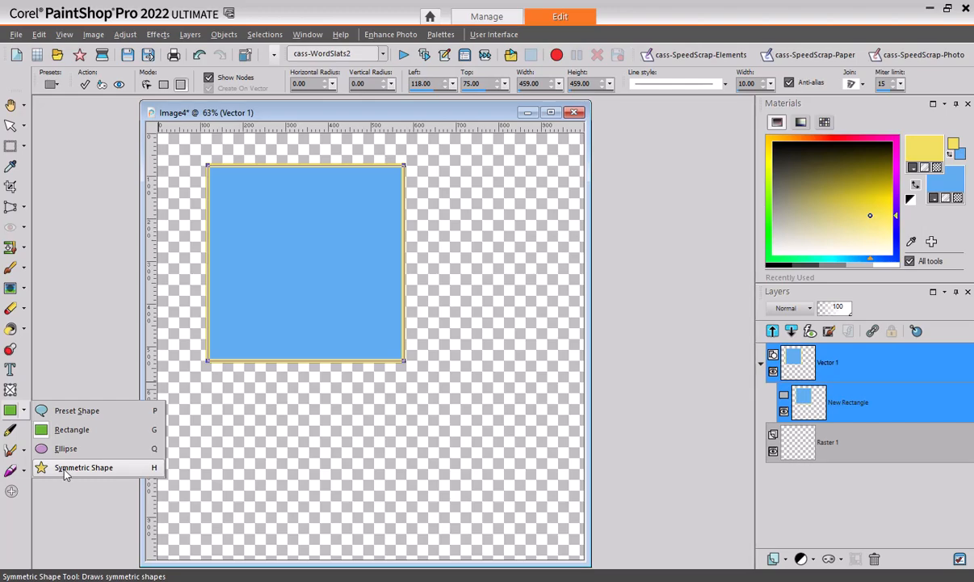
pyautogui.click(71, 429)
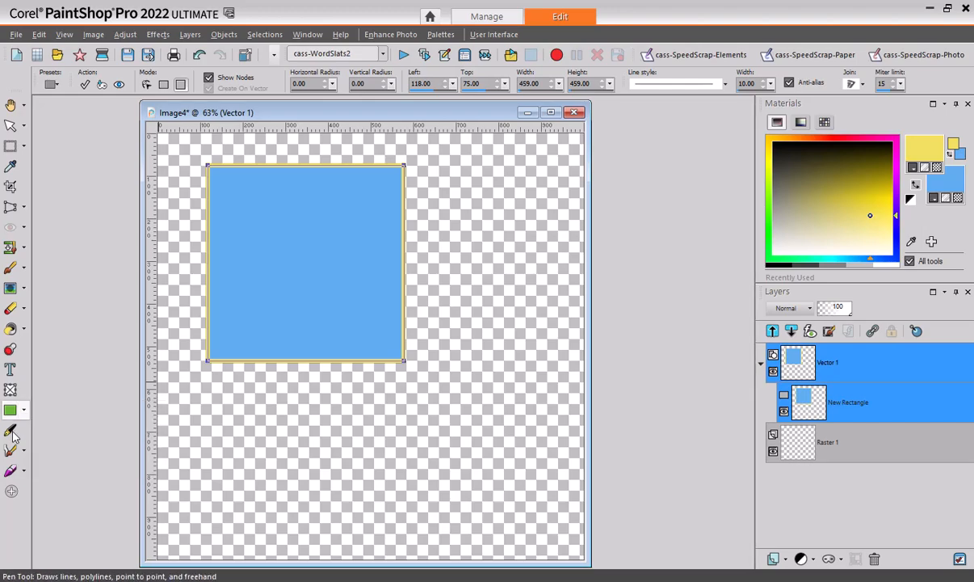
pyautogui.click(10, 432)
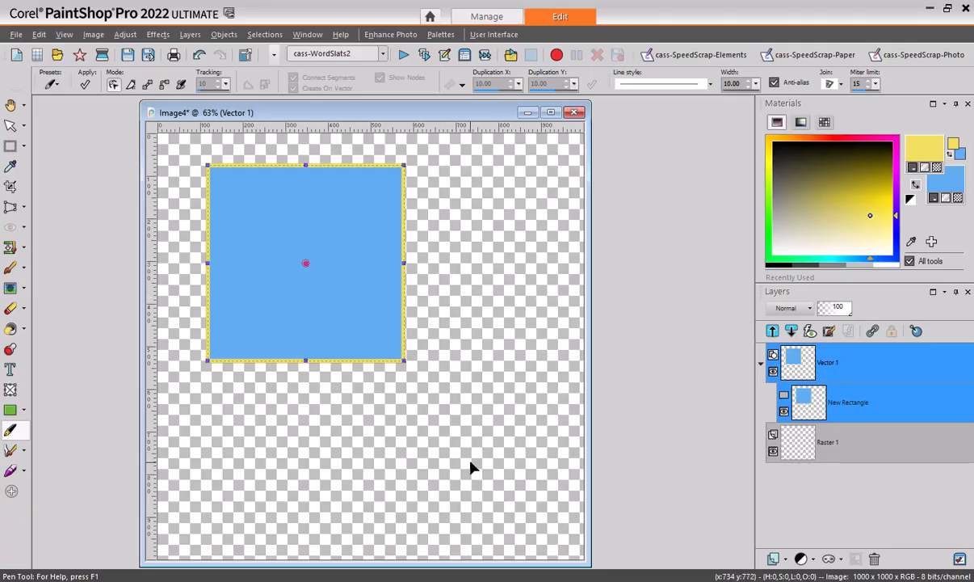
# - Add the vector text "TEXT" below the square in Arial Black, size 200 pixels, and apply it
pyautogui.click(10, 369)
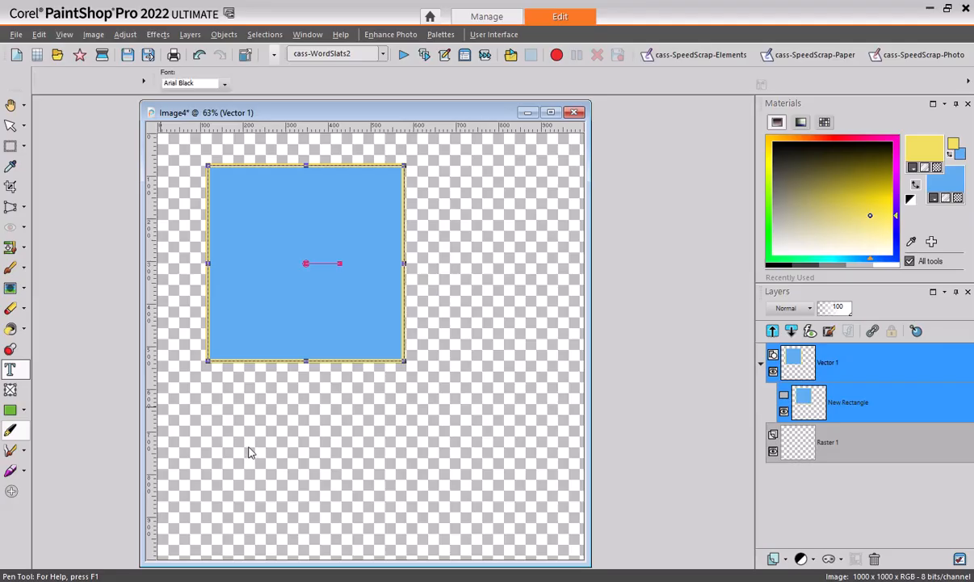
pyautogui.click(320, 476)
pyautogui.write('TEXT')
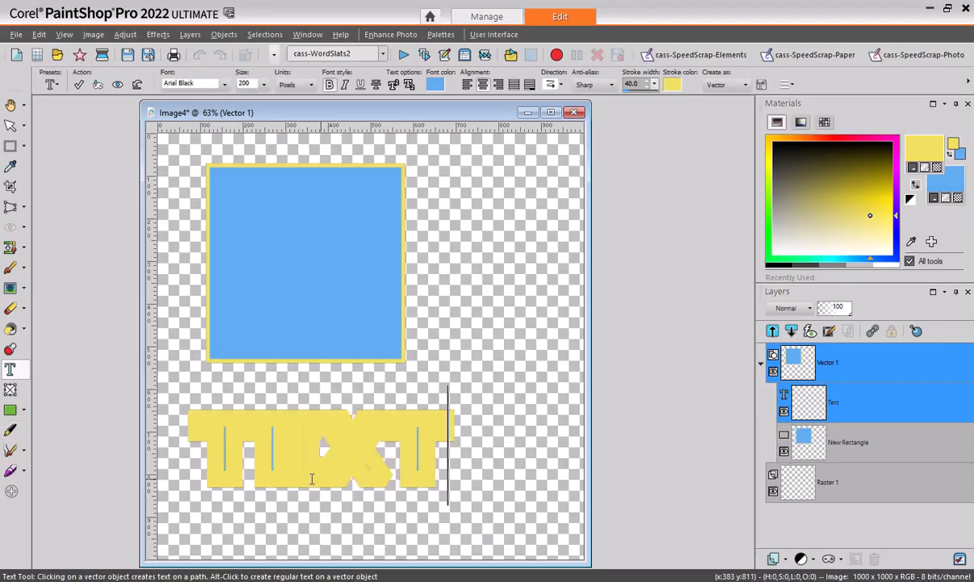
pyautogui.moveTo(449, 434); pyautogui.dragTo(198, 426)
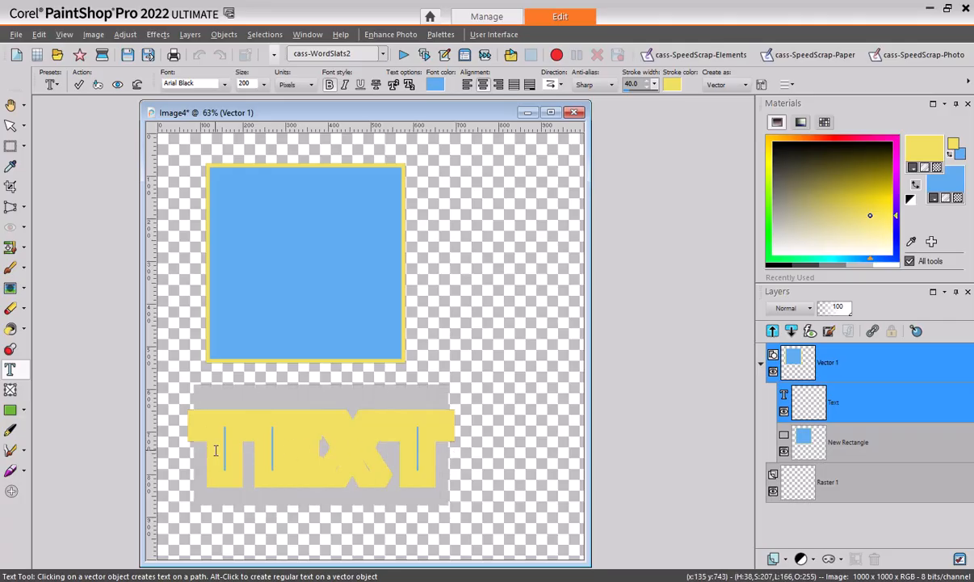
pyautogui.click(79, 84)
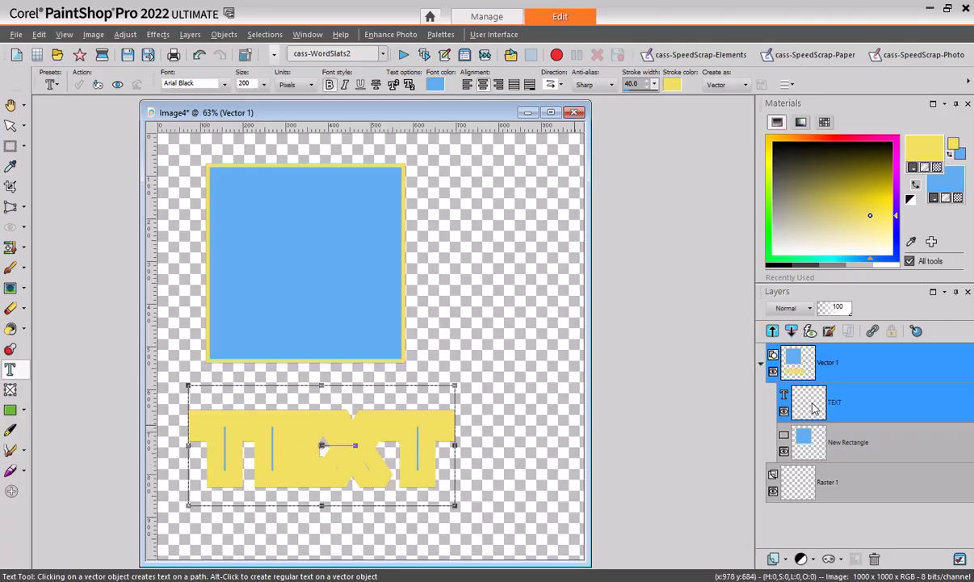
# - Edit the whole word TEXT, giving it a magenta stroke colour and a stroke width of 10
pyautogui.moveTo(811, 409)
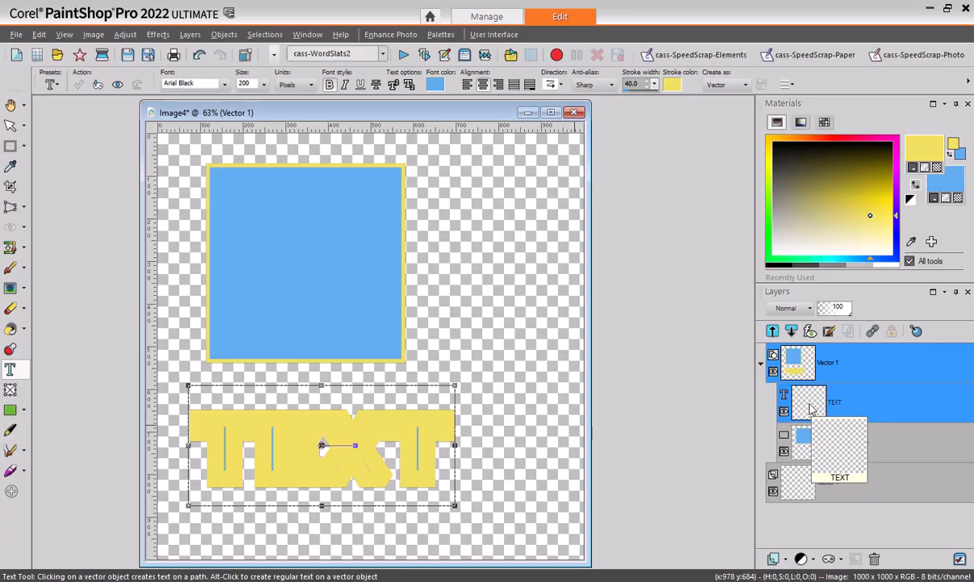
pyautogui.doubleClick(811, 406)
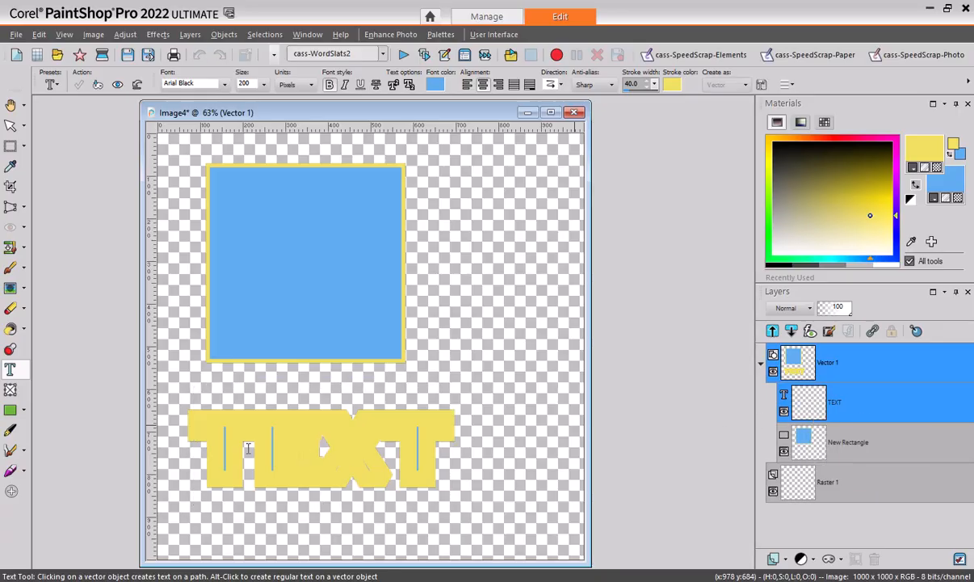
pyautogui.moveTo(197, 478); pyautogui.dragTo(458, 466)
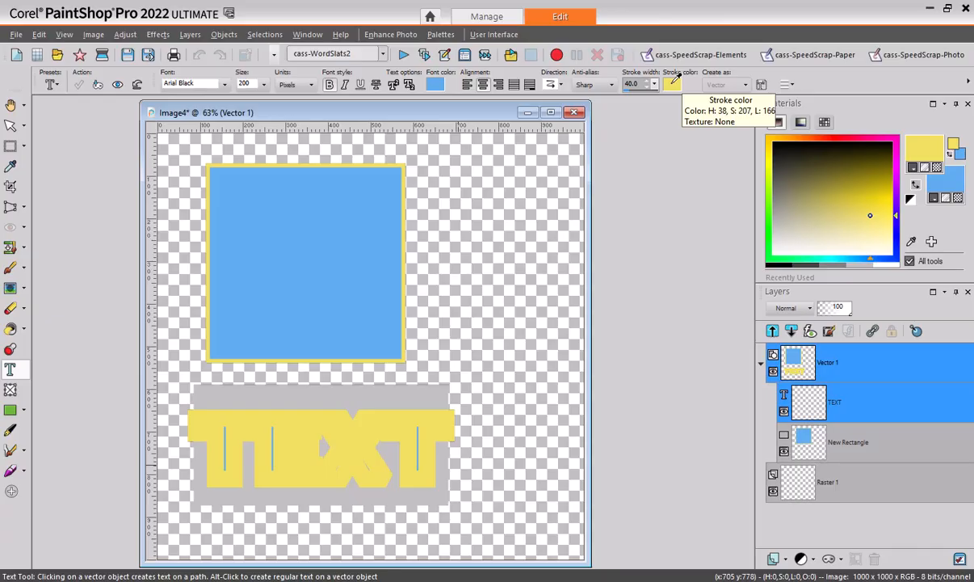
pyautogui.click(897, 154)
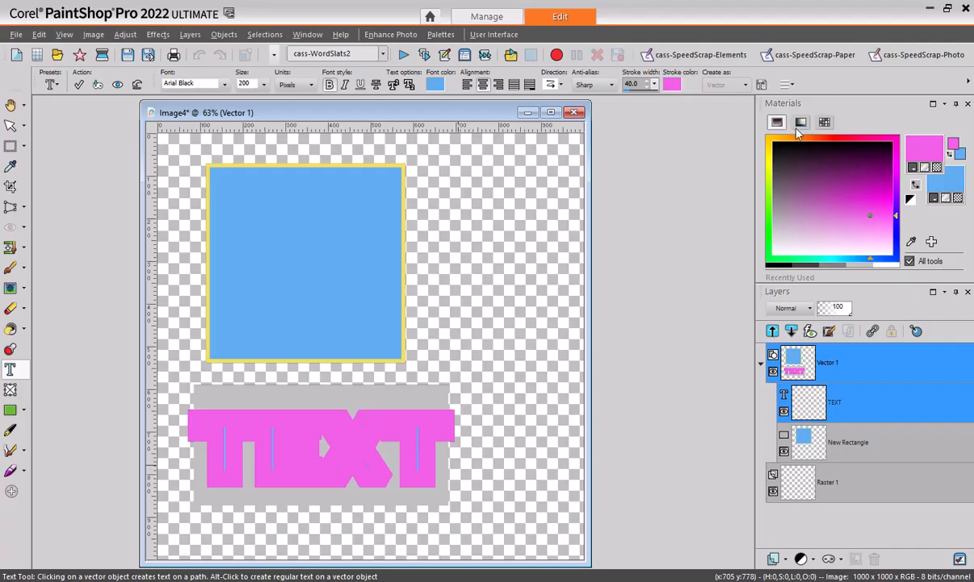
pyautogui.write('3')
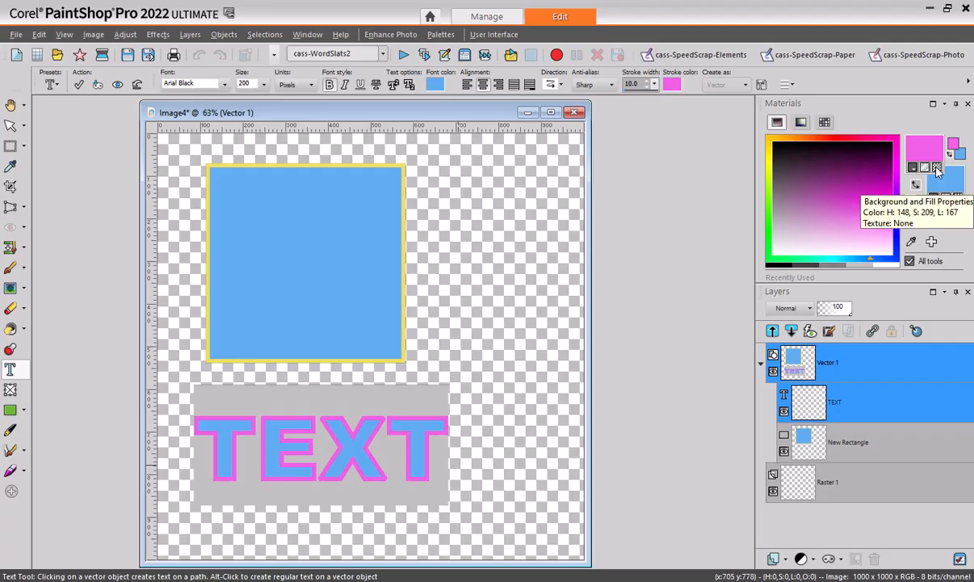
# - Toggle the text's stroke off and on again, remove its blue fill, and apply the text edit
pyautogui.click(938, 168)
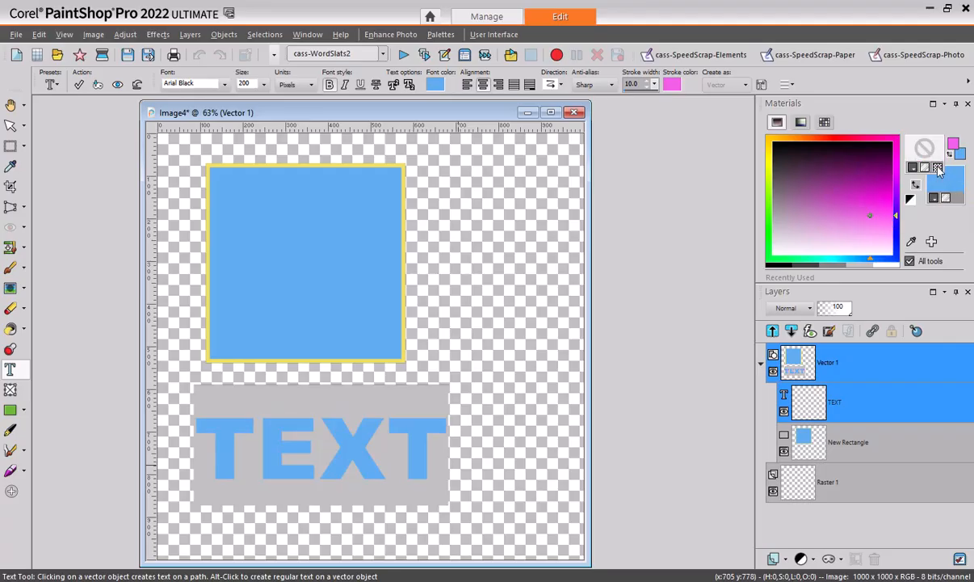
pyautogui.click(938, 169)
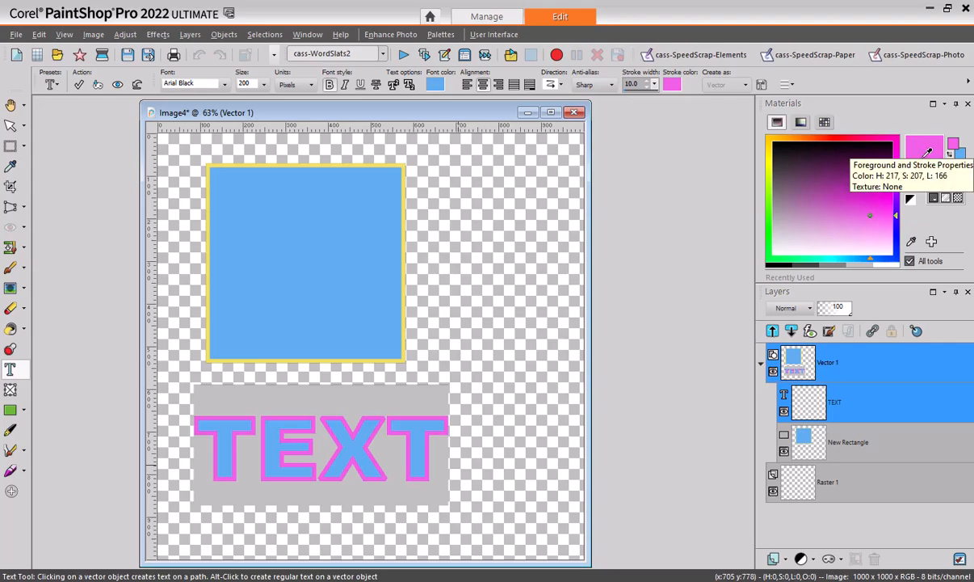
pyautogui.click(958, 199)
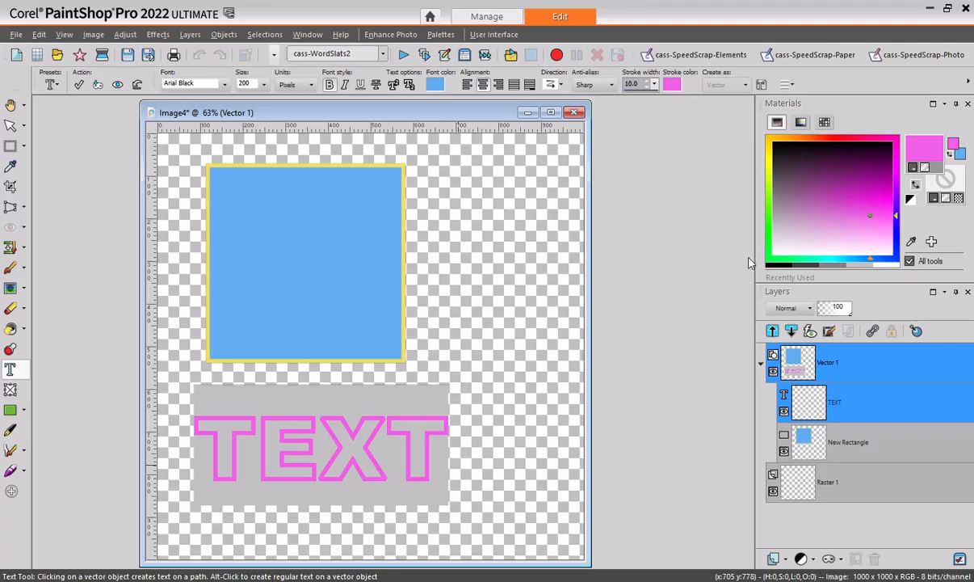
pyautogui.click(78, 84)
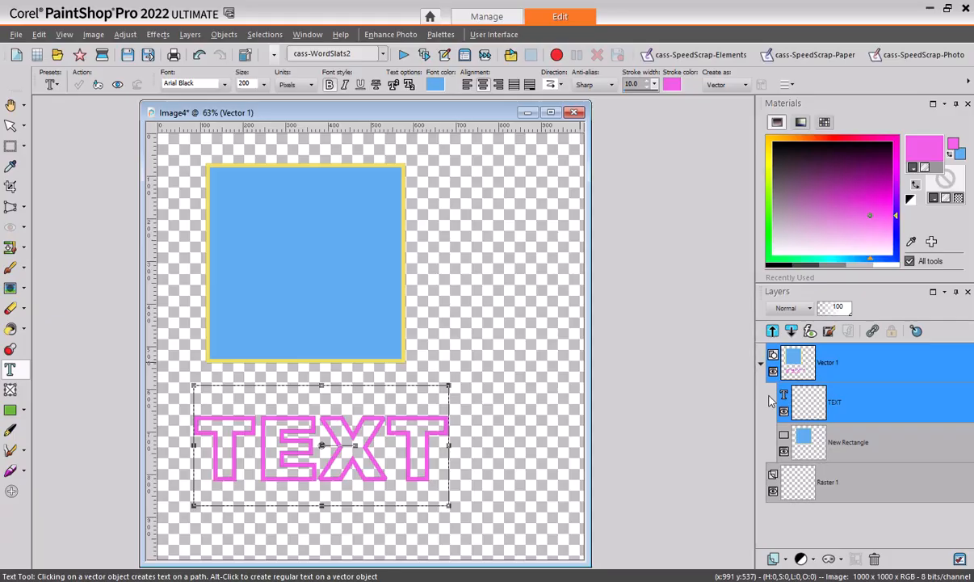
# - Convert the TEXT object to curves as a single shape
pyautogui.moveTo(800, 414)
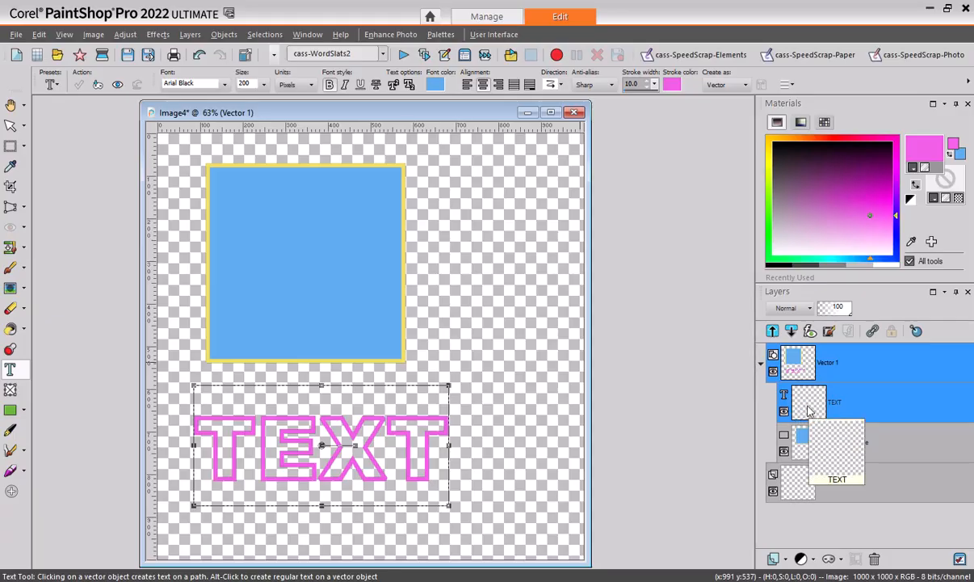
pyautogui.rightClick(808, 412)
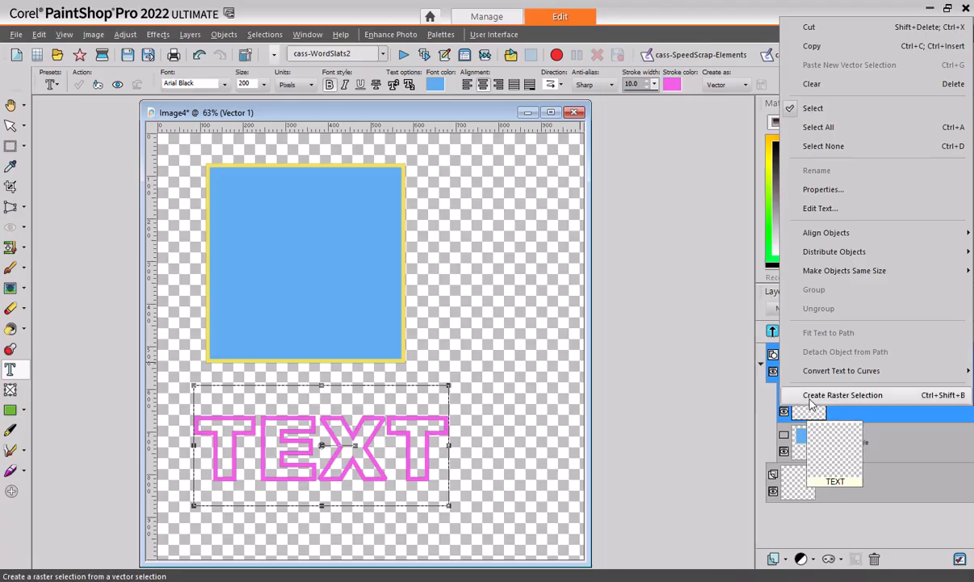
pyautogui.moveTo(820, 376)
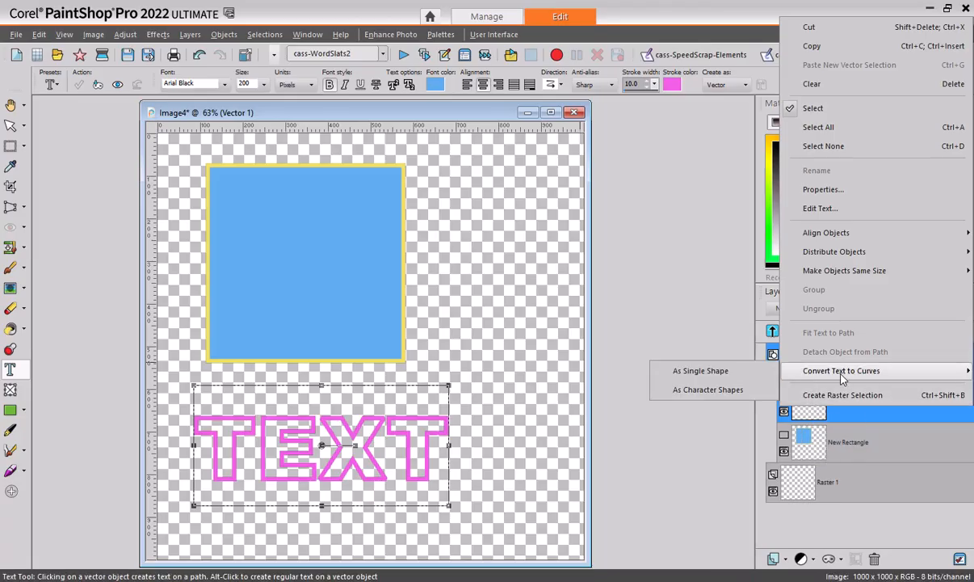
pyautogui.click(701, 372)
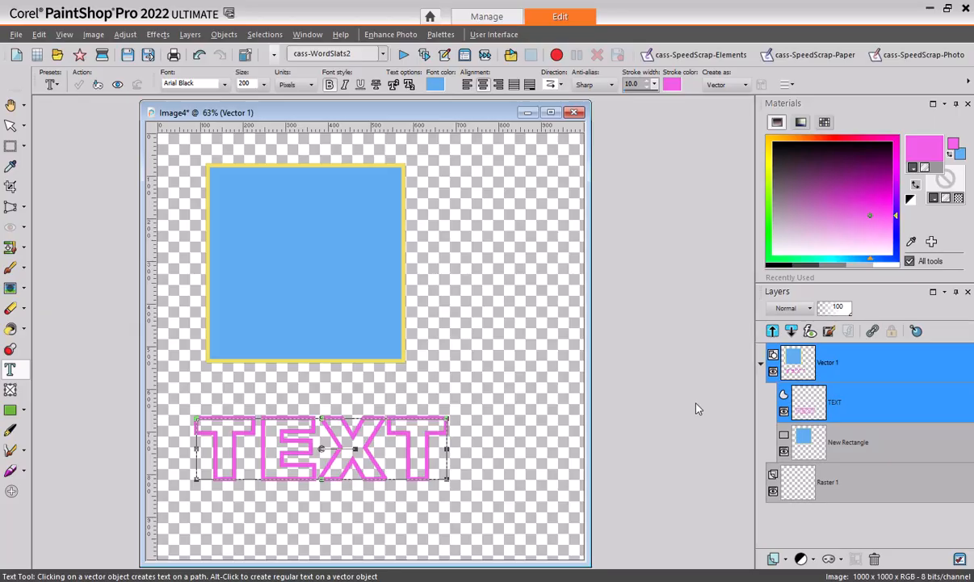
# - Open the vector properties of the converted TEXT shape
pyautogui.moveTo(785, 395)
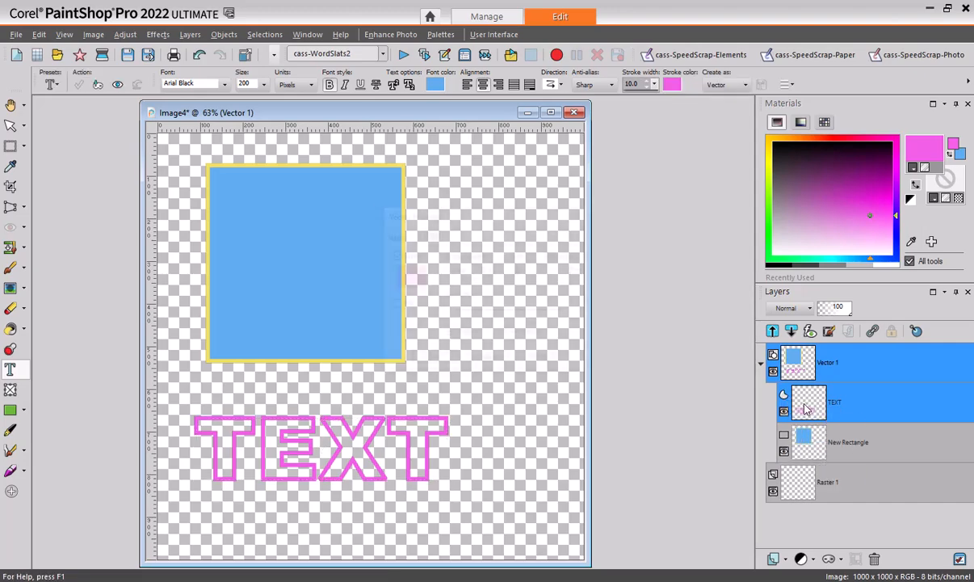
pyautogui.doubleClick(804, 404)
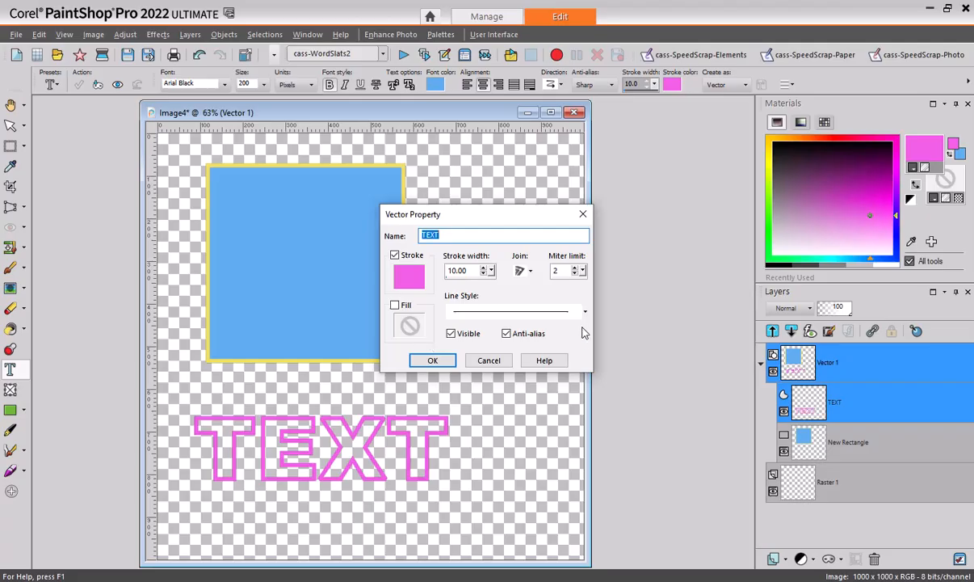